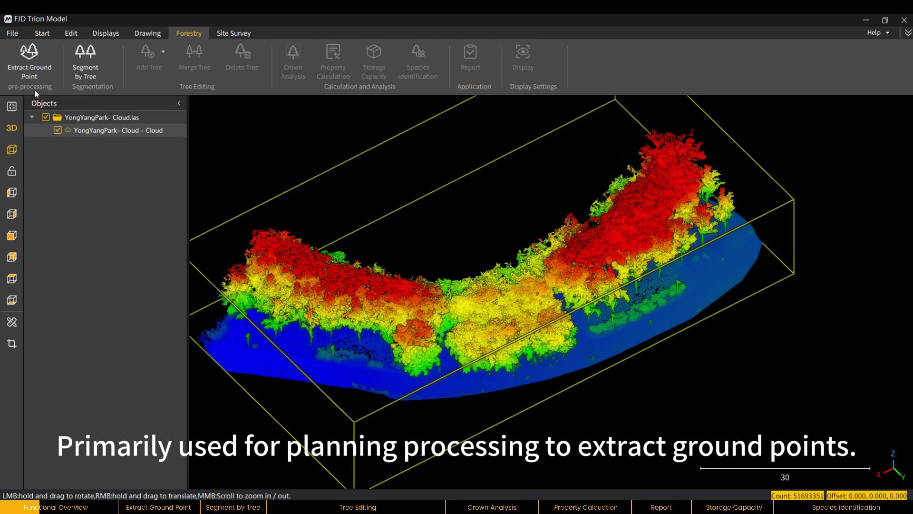
Extract the ground points from the YongYangPark cloud with 0.50 m grid size, 0.50 m ground thickness and density sampling 2.0.
drag(445, 213, 423, 207)
click(36, 73)
drag(454, 154, 530, 136)
click(467, 175)
click(458, 213)
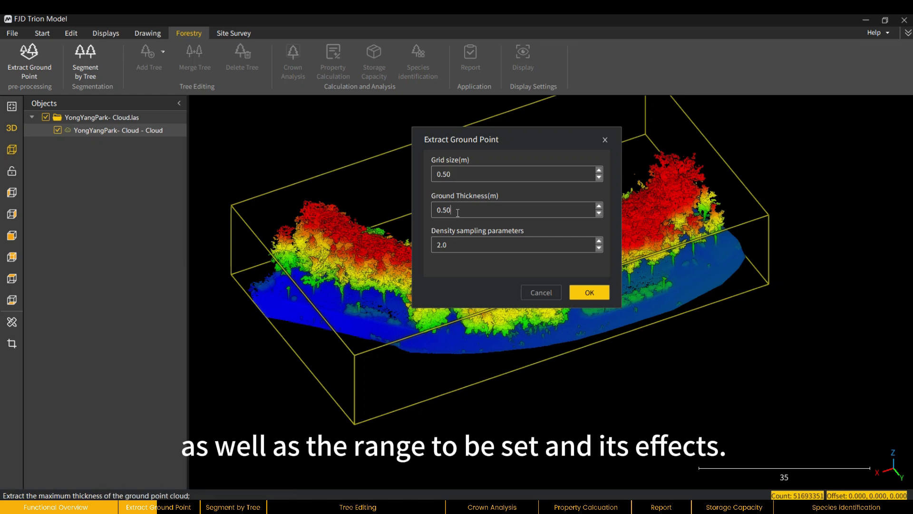
click(468, 175)
click(456, 208)
click(461, 244)
click(588, 294)
Examine the ground point extraction result up close and from different angles.
scroll(532, 315, up, 6)
right_drag(538, 294, 568, 177)
scroll(568, 177, up, 2)
drag(448, 268, 668, 165)
scroll(551, 267, up, 2)
right_drag(354, 245, 487, 269)
drag(487, 268, 387, 242)
scroll(355, 209, down, 2)
Segment the point cloud by tree with the first segmentation parameter set to 1000.
click(81, 58)
click(401, 196)
drag(398, 167, 360, 167)
text(1000)
click(406, 195)
click(525, 233)
Examine the segmented trees in the model and look through the expanded list of tree objects.
scroll(517, 330, up, 7)
right_drag(506, 302, 485, 247)
double_click(513, 282)
drag(513, 281, 572, 261)
click(43, 155)
scroll(110, 216, down, 8)
scroll(116, 247, down, 5)
scroll(112, 224, up, 13)
click(70, 169)
scroll(448, 322, up, 5)
double_click(447, 322)
drag(448, 322, 257, 346)
double_click(257, 346)
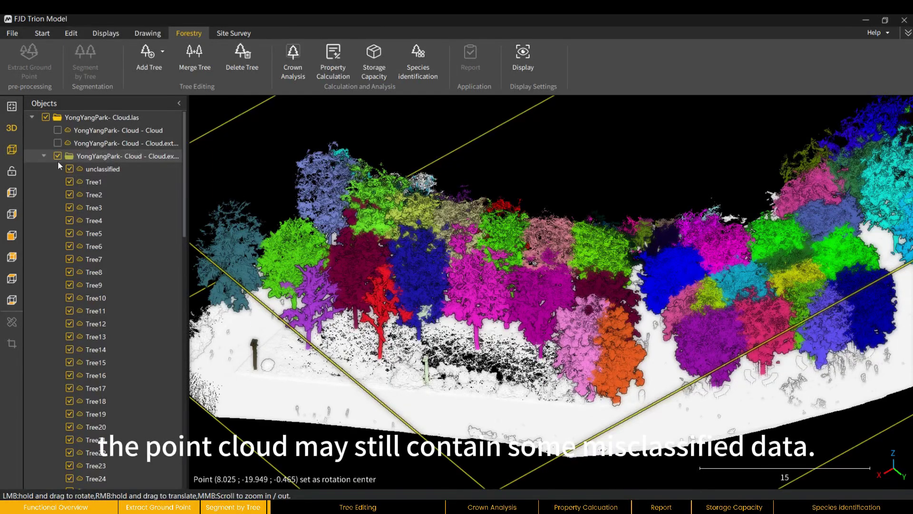
Hide the unclassified points so that only the segmented trees are displayed.
click(69, 169)
drag(299, 265, 495, 287)
scroll(595, 362, up, 3)
scroll(495, 287, down, 1)
scroll(423, 231, down, 1)
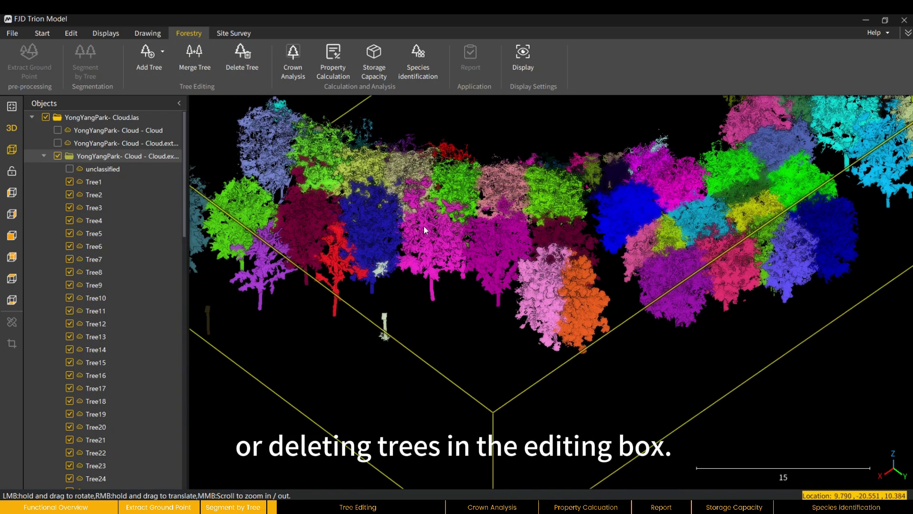
Select all four street lamp clouds that were wrongly segmented as trees.
drag(425, 230, 482, 295)
scroll(478, 281, up, 5)
mouse_move(456, 245)
mouse_down()
mouse_move(510, 320)
mouse_move(470, 272)
mouse_move(520, 299)
mouse_move(350, 334)
mouse_up()
scroll(509, 320, up, 2)
click(495, 279)
click(495, 282)
scroll(184, 403, down, 2)
scroll(435, 296, down, 4)
scroll(418, 284, up, 1)
mouse_move(435, 295)
right_down()
mouse_move(559, 329)
mouse_move(437, 286)
right_up()
ctrl+click(410, 278)
scroll(539, 304, down, 1)
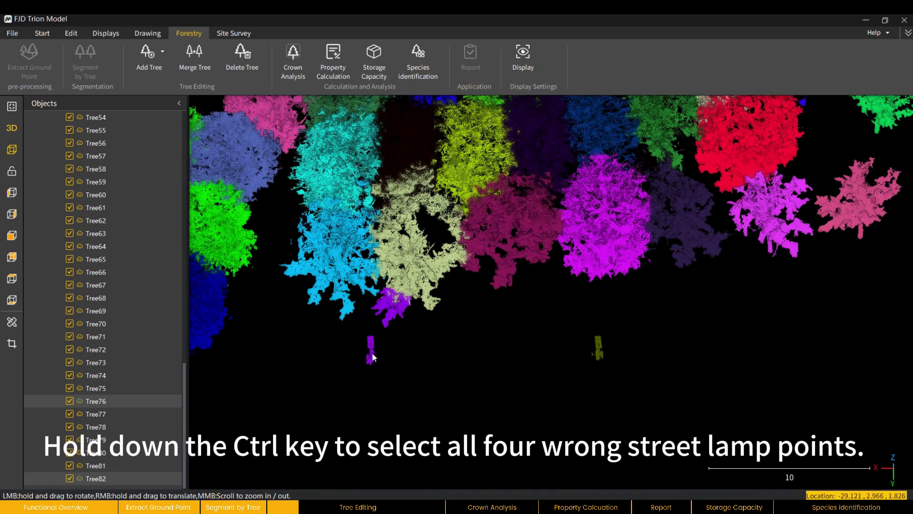
ctrl+click(372, 353)
ctrl+click(598, 352)
Select the original Tree38 together with its newly generated missing part.
drag(184, 375, 192, 290)
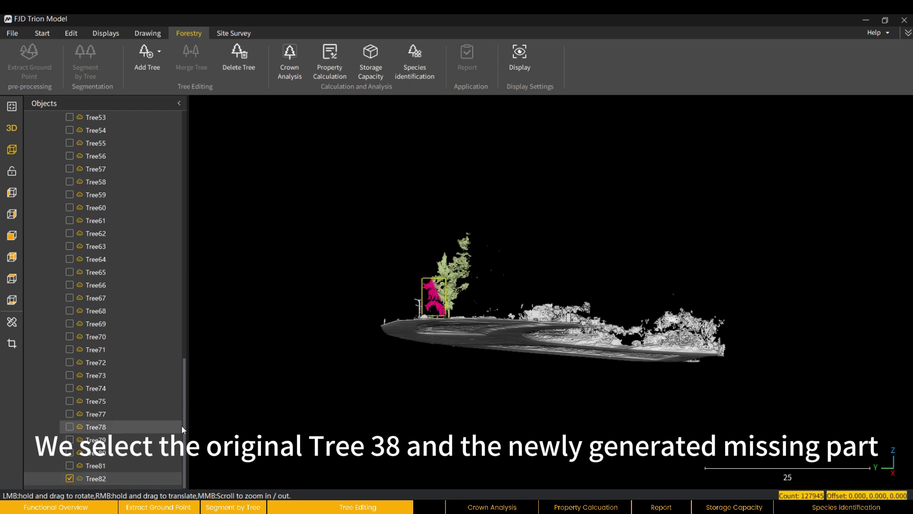
drag(186, 419, 190, 292)
click(98, 297)
drag(441, 233, 442, 361)
scroll(442, 285, up, 3)
drag(373, 252, 382, 299)
Merge the newly generated missing part with the original Tree38 into a single tree.
click(186, 64)
click(354, 360)
click(367, 375)
double_click(402, 319)
drag(402, 319, 440, 335)
click(868, 109)
drag(502, 241, 571, 244)
click(885, 109)
click(901, 109)
Select the merged tree at the end of the object list and examine it from another angle.
scroll(336, 239, down, 2)
drag(184, 295, 191, 418)
click(100, 477)
double_click(333, 328)
drag(333, 328, 456, 329)
Show the whole segmented cloud folder again and view the merged tree among its neighbours.
drag(183, 375, 199, 112)
click(57, 156)
click(57, 156)
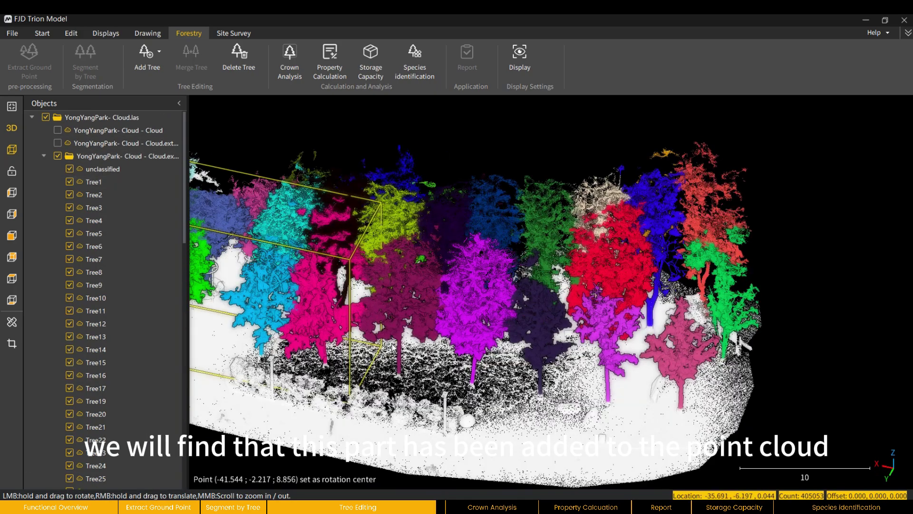
scroll(392, 348, up, 3)
drag(392, 348, 418, 390)
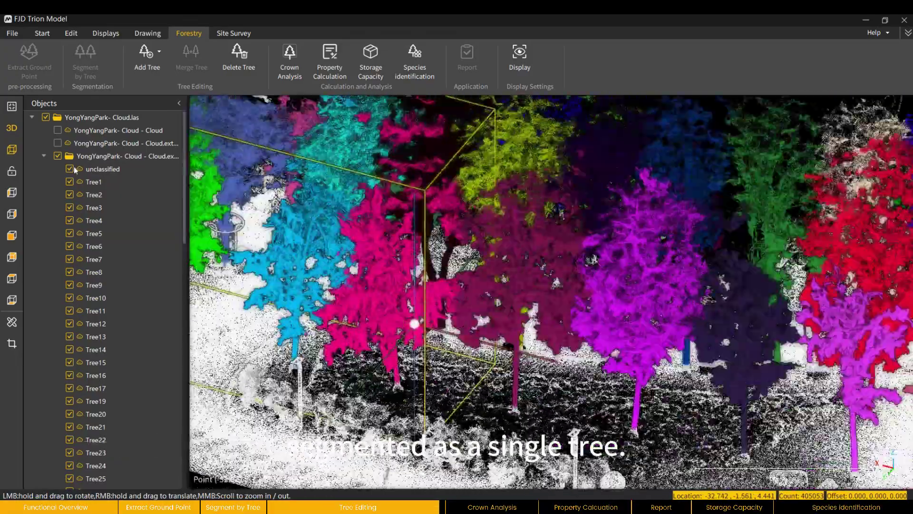
Hide the unclassified points again, leaving only the edited set of trees in view.
click(73, 158)
click(70, 168)
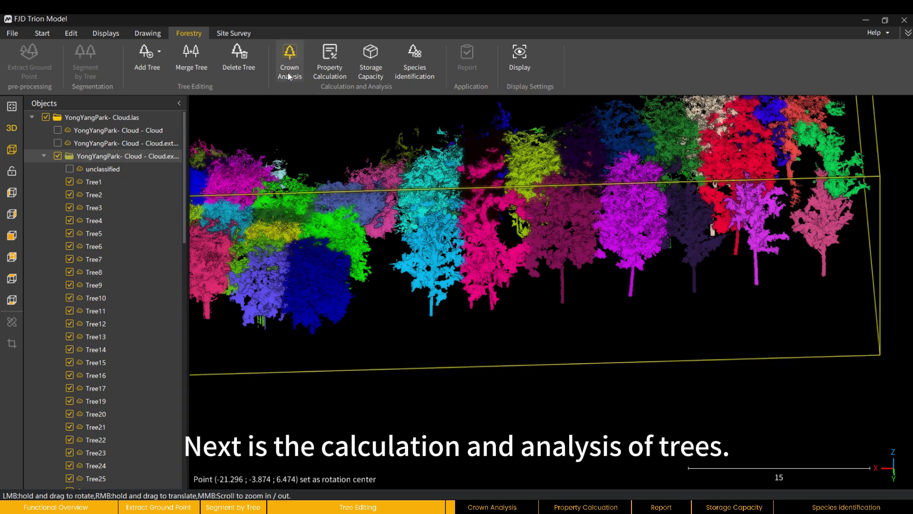
scroll(383, 169, down, 2)
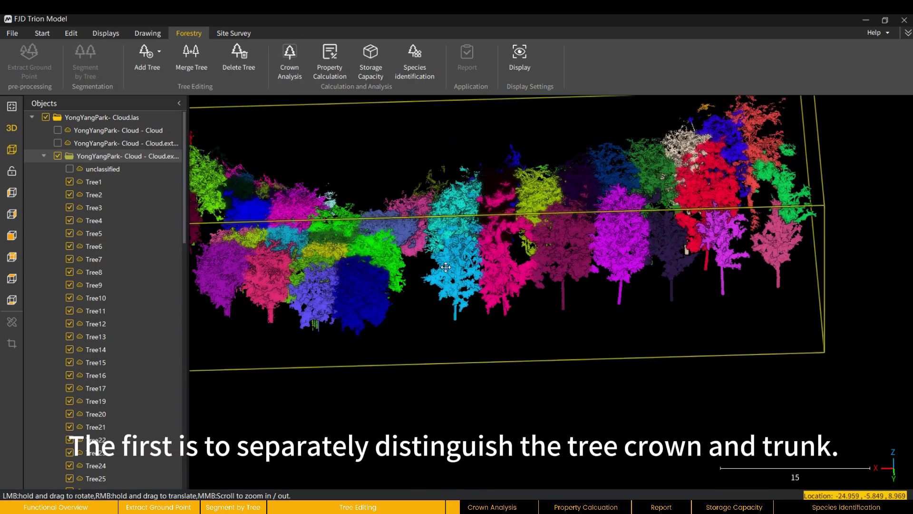
right_drag(431, 214, 443, 258)
drag(443, 258, 349, 186)
Run Crown Analysis on the segmented trees with Medium accuracy.
click(289, 55)
drag(446, 193, 464, 138)
click(415, 187)
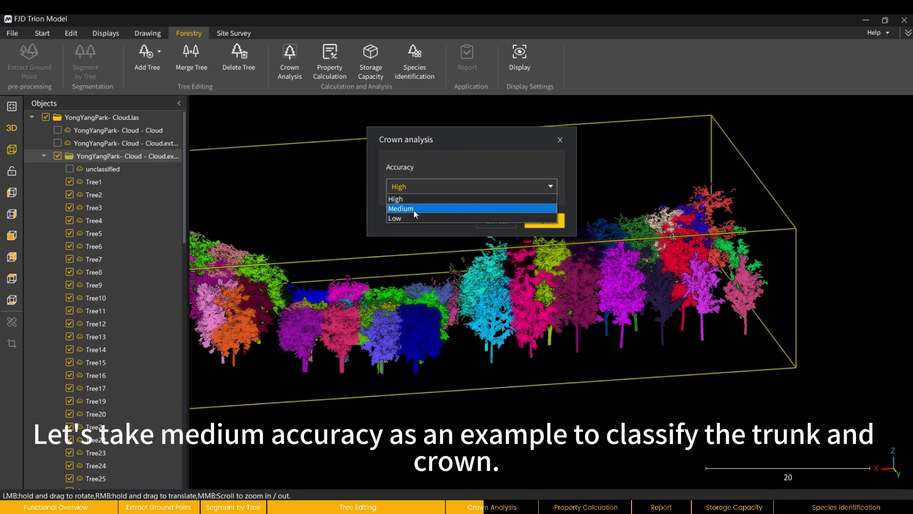
click(417, 208)
click(543, 221)
click(515, 265)
Set the forestry display to show Crown, Trunk and Tree ID.
click(523, 65)
click(499, 154)
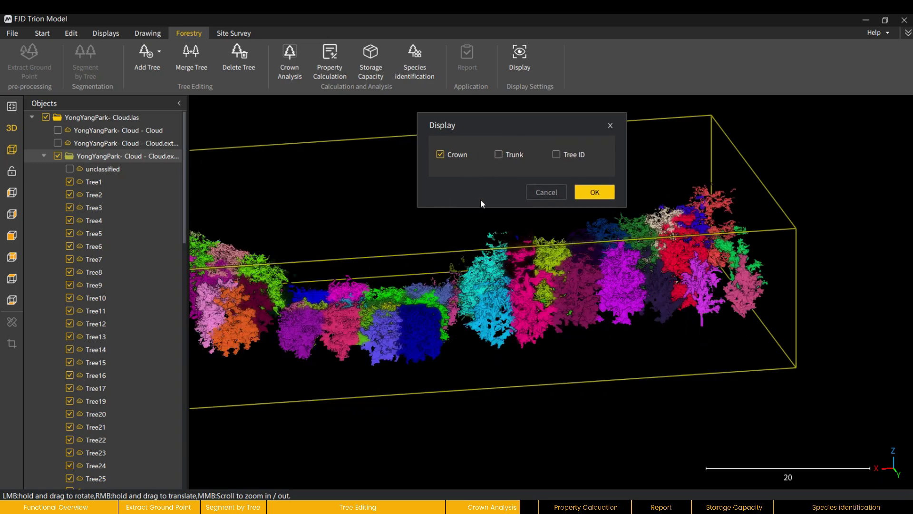
click(505, 156)
click(555, 154)
click(594, 193)
Run Property Calculation on the segmented trees.
scroll(461, 308, down, 3)
drag(459, 308, 494, 380)
scroll(495, 298, down, 2)
drag(496, 298, 551, 234)
click(331, 64)
drag(450, 157, 580, 129)
click(492, 229)
click(487, 229)
click(493, 288)
drag(461, 186, 601, 194)
click(655, 297)
click(663, 286)
click(509, 264)
Open the tree report and enter 10 as the value for the chosen report setting.
click(470, 69)
drag(752, 196, 749, 284)
drag(516, 292, 543, 234)
click(576, 161)
click(603, 161)
click(603, 185)
text(10)
Choose another set of options in the tree report and enter 0.1 as its value.
mouse_move(752, 213)
mouse_down()
mouse_move(755, 301)
mouse_move(754, 204)
mouse_up()
click(705, 139)
click(576, 179)
click(522, 211)
click(613, 179)
click(604, 208)
text(0.1)
Look through the remaining contents of the tree report and close it.
mouse_move(754, 223)
mouse_down()
mouse_move(754, 295)
mouse_move(755, 229)
mouse_up()
scroll(677, 277, down, 10)
scroll(626, 272, down, 3)
click(744, 342)
click(561, 293)
click(760, 116)
Open the Storage Capacity calculation for the segmented tree folder and choose its calculation options.
drag(452, 237, 449, 259)
click(130, 156)
click(373, 79)
mouse_move(548, 139)
mouse_down()
mouse_move(585, 167)
mouse_move(572, 140)
mouse_move(537, 137)
mouse_up()
drag(518, 131, 541, 153)
drag(614, 123, 564, 121)
click(572, 158)
click(572, 170)
click(592, 188)
click(600, 201)
Enter 100 and 1 as the Storage Capacity parameters, calculate the volumes and accept the results.
drag(568, 256, 538, 259)
text(100)
double_click(739, 255)
text(1)
click(601, 252)
click(793, 295)
drag(671, 165, 642, 165)
drag(679, 204, 640, 205)
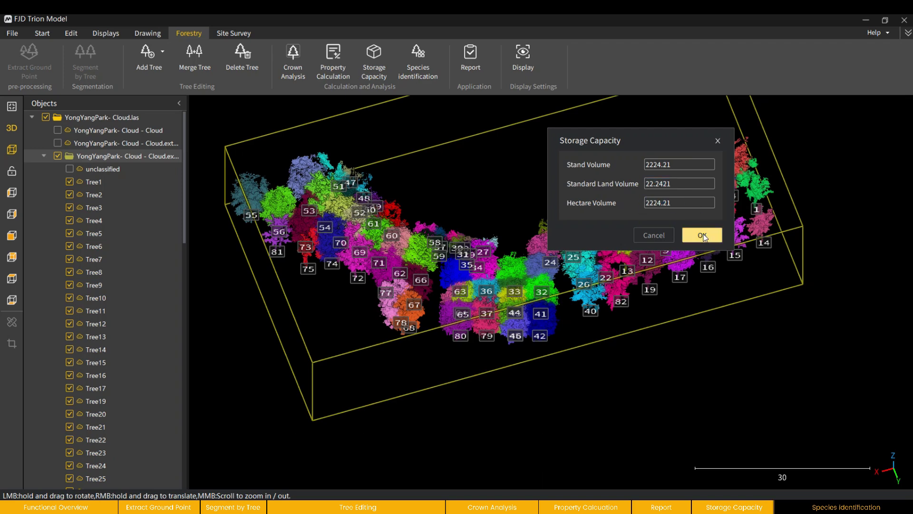
click(702, 234)
Start Species Identification and load its two data sources to open the panoramic images beside the point cloud.
scroll(552, 199, down, 1)
drag(452, 206, 451, 250)
click(430, 56)
click(578, 196)
click(434, 113)
click(634, 285)
click(580, 221)
click(427, 113)
click(635, 287)
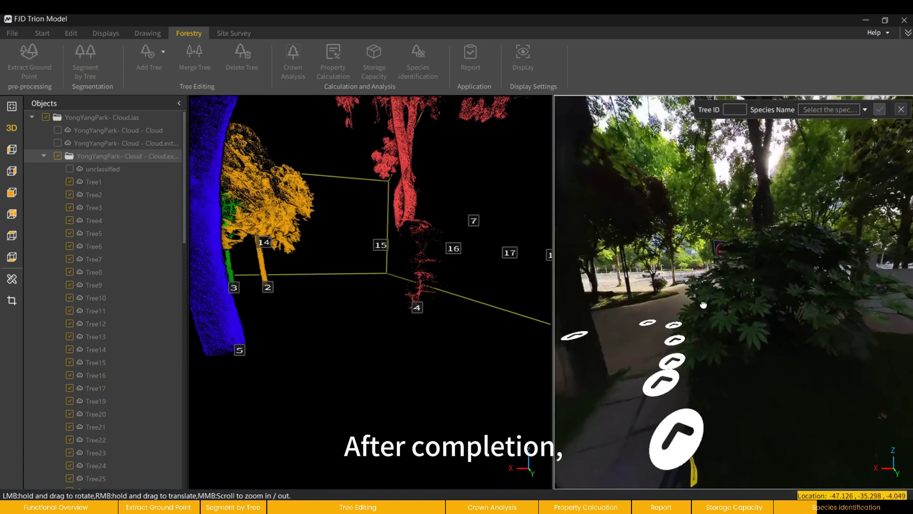
Find tree 6 in the panorama and point cloud, select it, assign its species name and confirm the marking.
drag(703, 305, 724, 310)
drag(676, 287, 657, 286)
drag(582, 330, 789, 315)
click(635, 314)
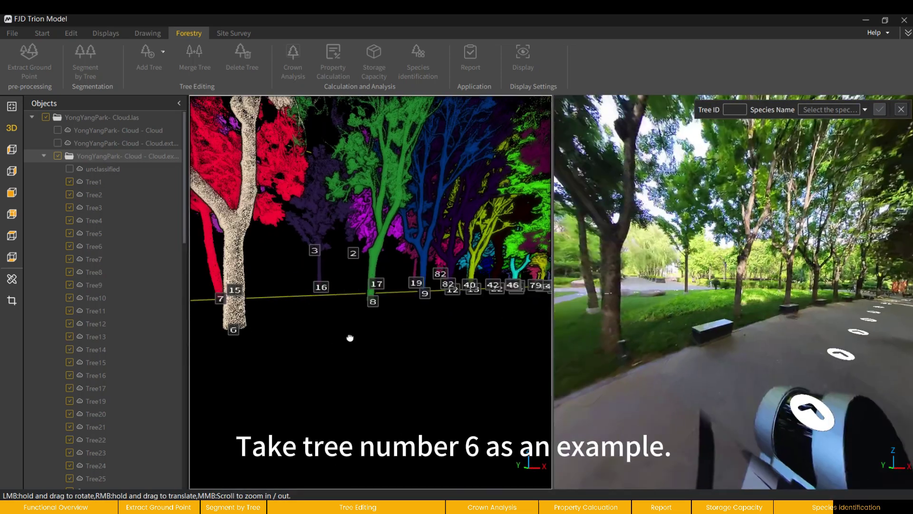
drag(350, 338, 301, 335)
click(280, 321)
drag(734, 109, 720, 107)
click(864, 109)
click(814, 133)
click(878, 112)
Mark another tree farther along the path with its species name, confirm it and exit Species Identification.
drag(414, 309, 379, 312)
drag(818, 354, 738, 341)
mouse_move(681, 336)
mouse_down()
mouse_move(793, 334)
mouse_move(676, 334)
mouse_up()
click(755, 393)
drag(703, 365, 765, 364)
click(306, 320)
click(864, 110)
click(820, 134)
click(878, 110)
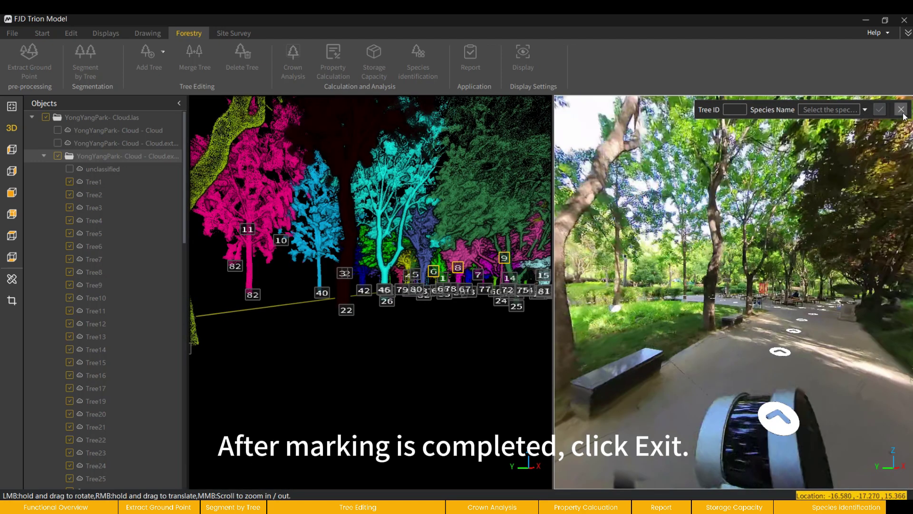
click(901, 109)
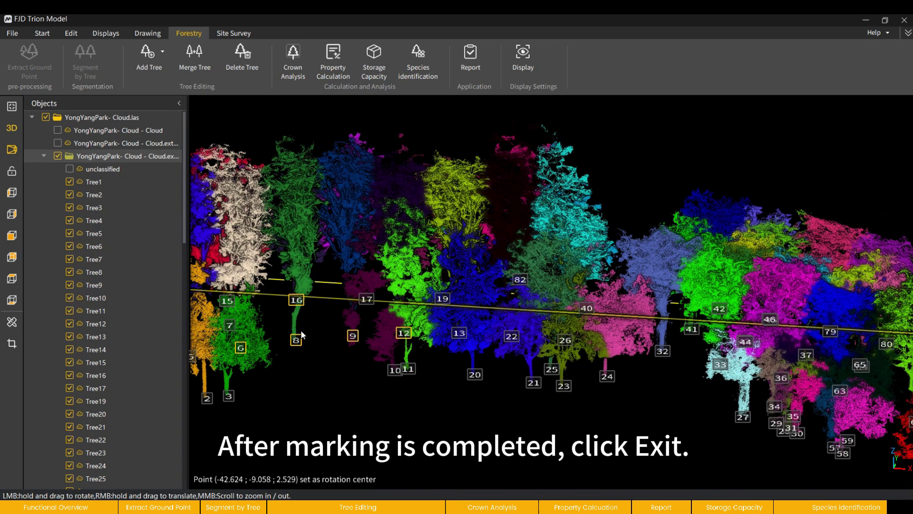
Open the tree report and check the Species column for the marked trees.
scroll(260, 370, up, 3)
click(475, 63)
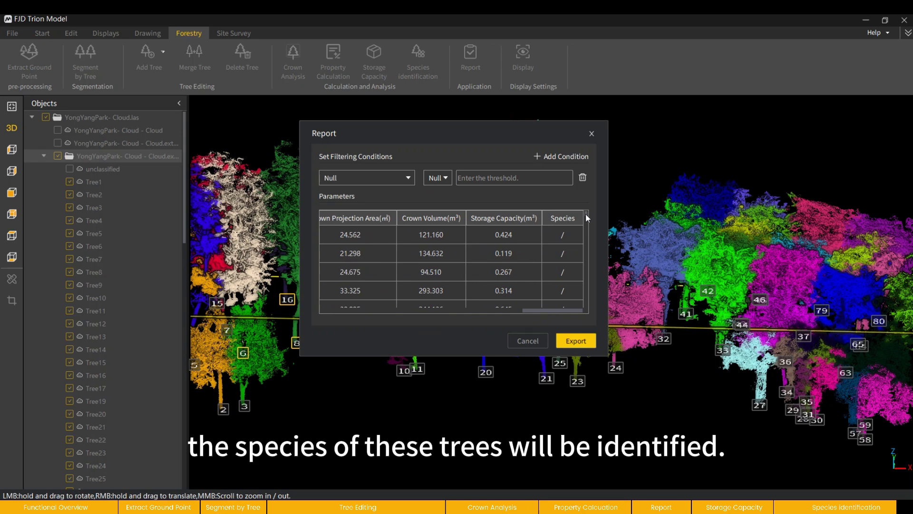
drag(586, 214, 590, 222)
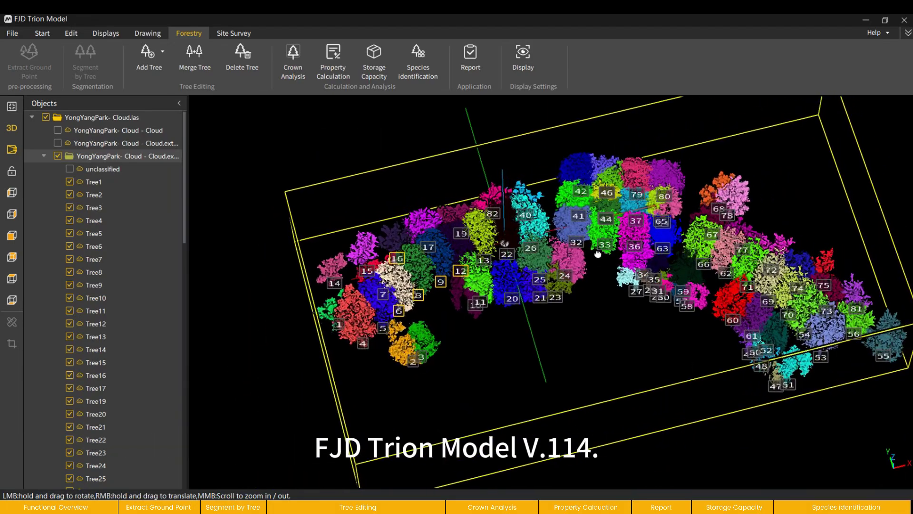